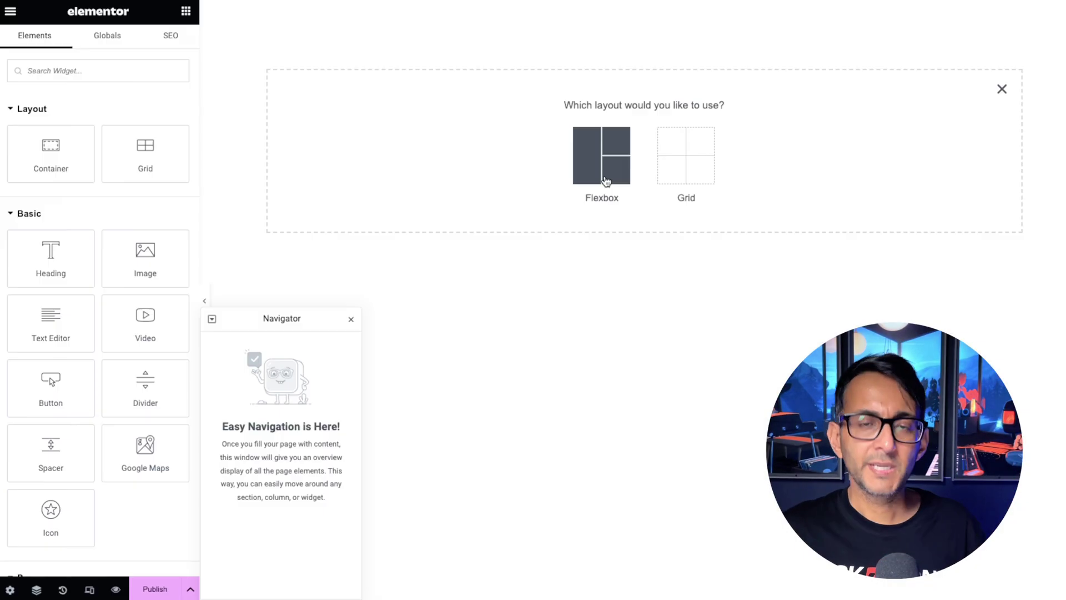
# Step: Add a two-column grid container with width 600, min height 600, 4 columns and 4 rows
pyautogui.click(676, 173)
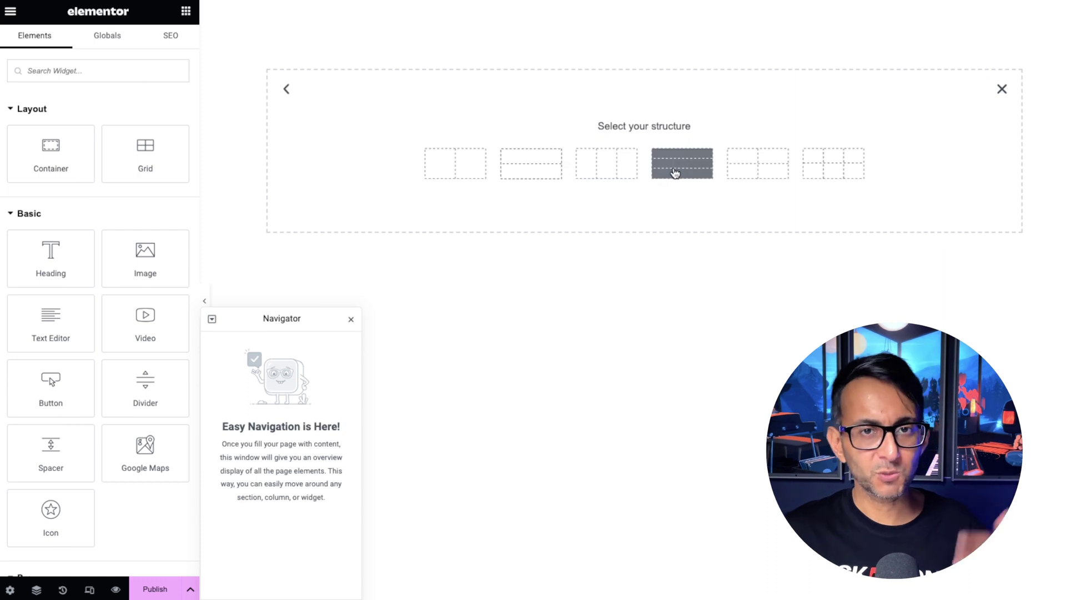
pyautogui.click(465, 172)
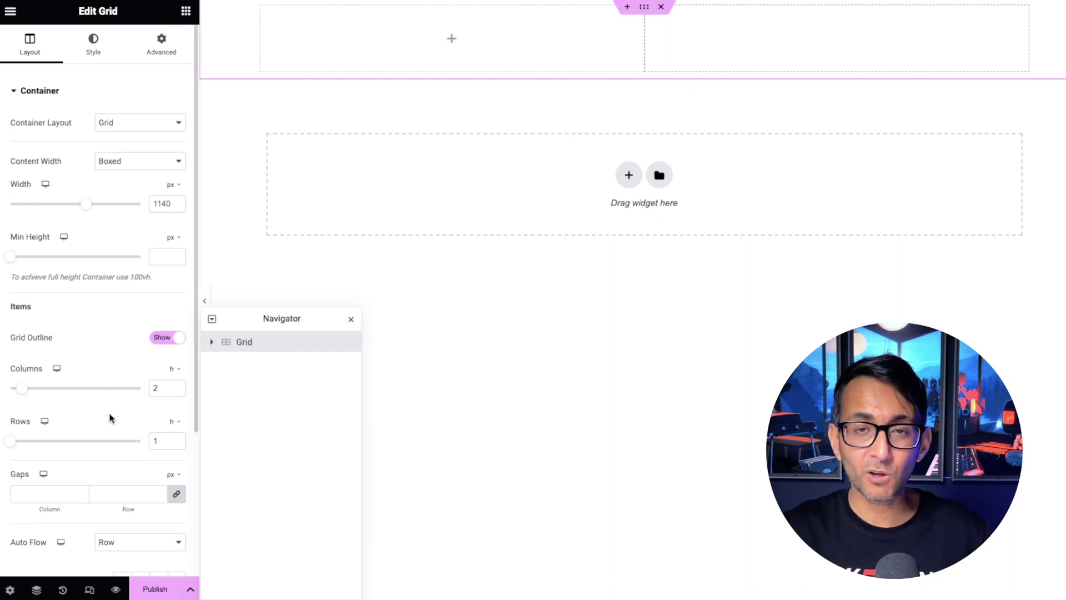
pyautogui.click(165, 203)
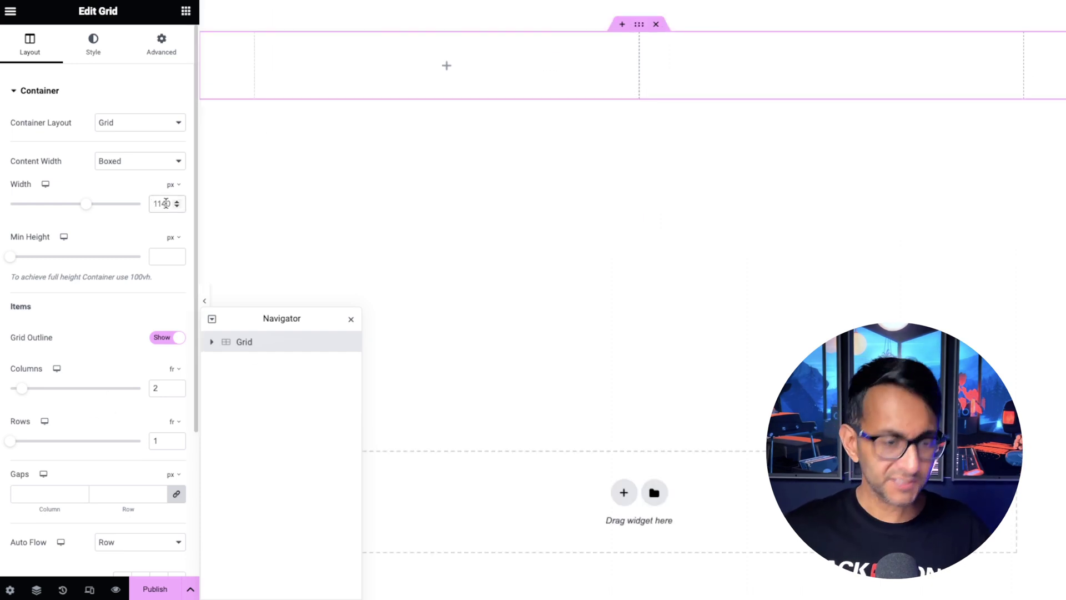
pyautogui.doubleClick(164, 203)
pyautogui.write('600')
pyautogui.click(160, 255)
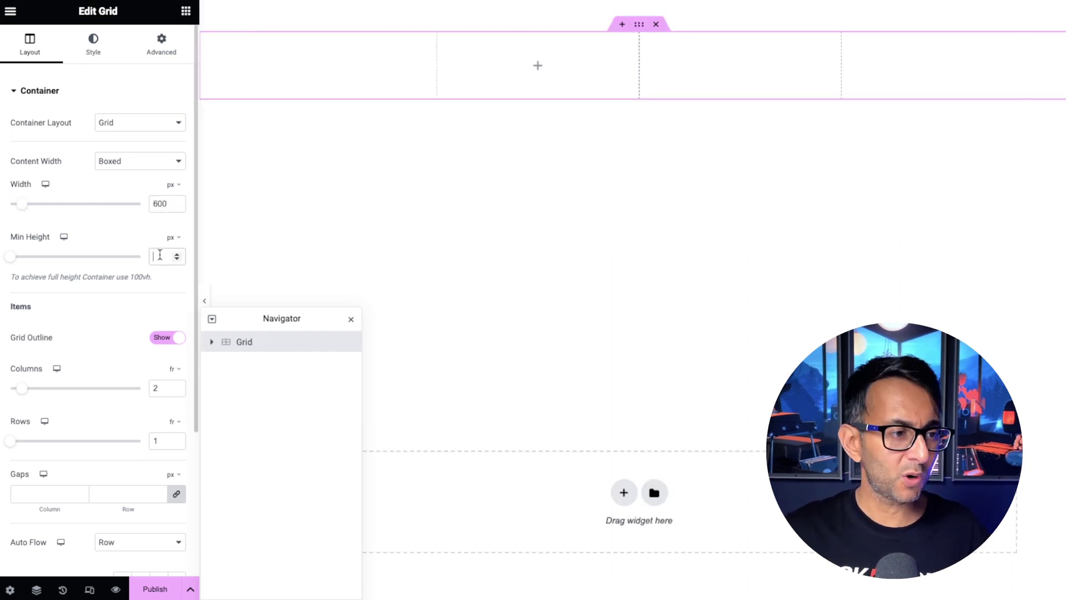
pyautogui.write('600')
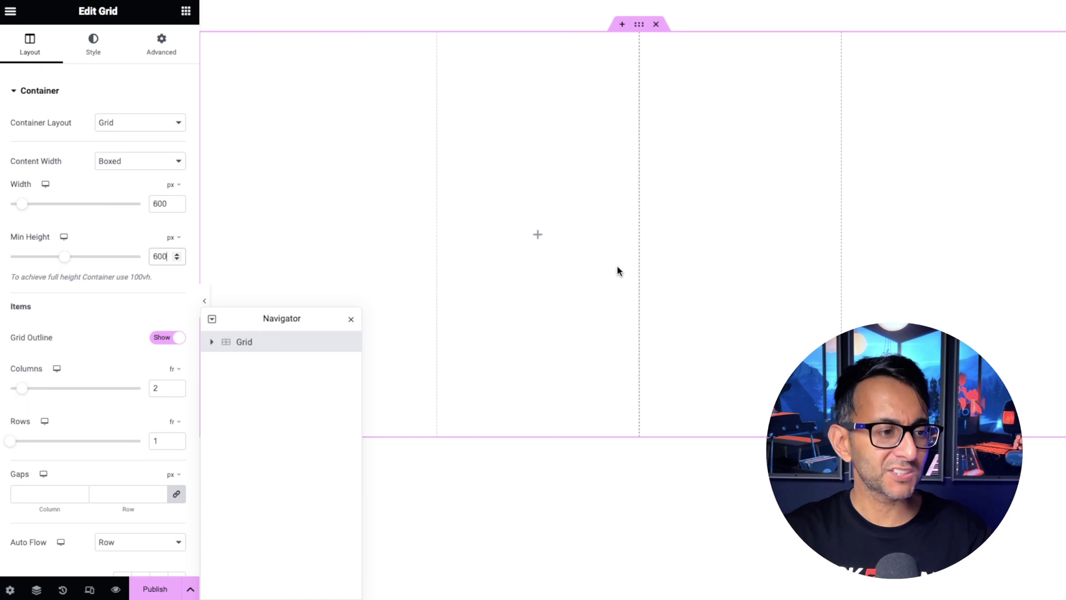
pyautogui.click(157, 388)
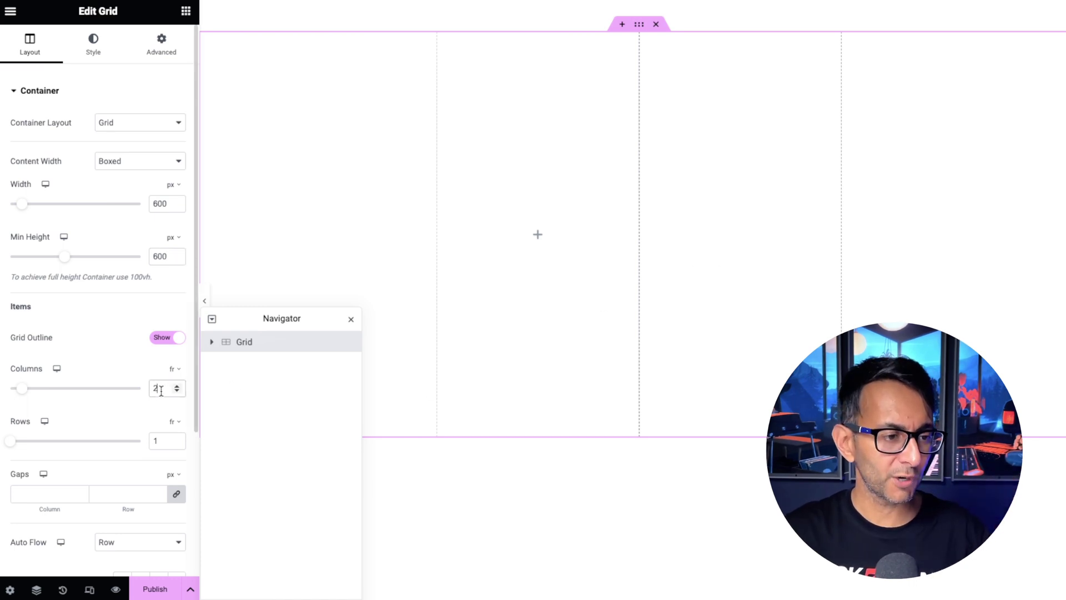
pyautogui.write('4')
pyautogui.doubleClick(157, 440)
pyautogui.write('4')
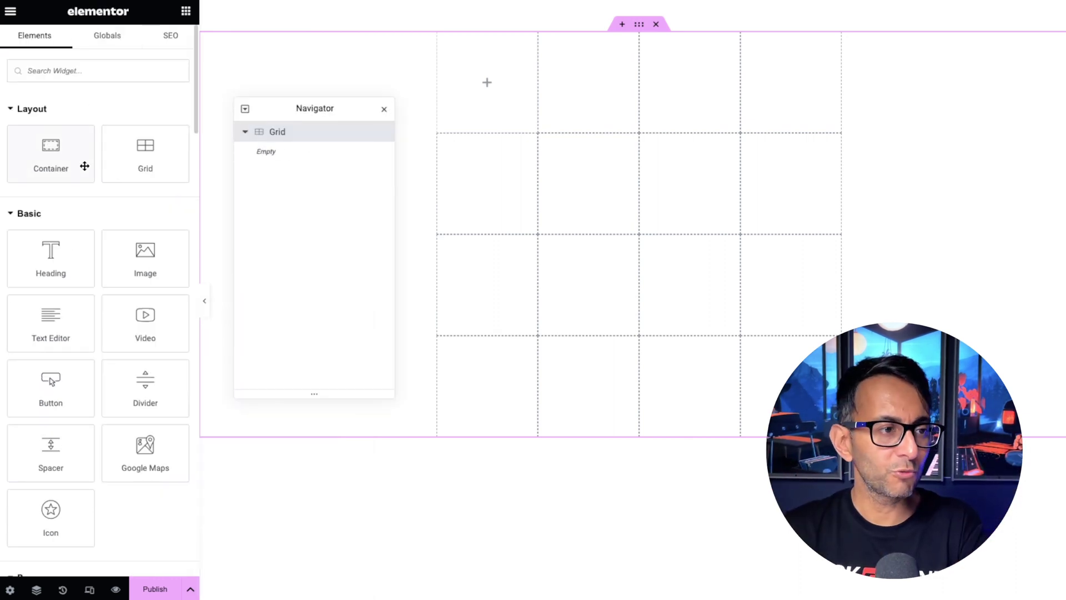
# Step: Add a Container widget into the grid's first cell
pyautogui.click(51, 145)
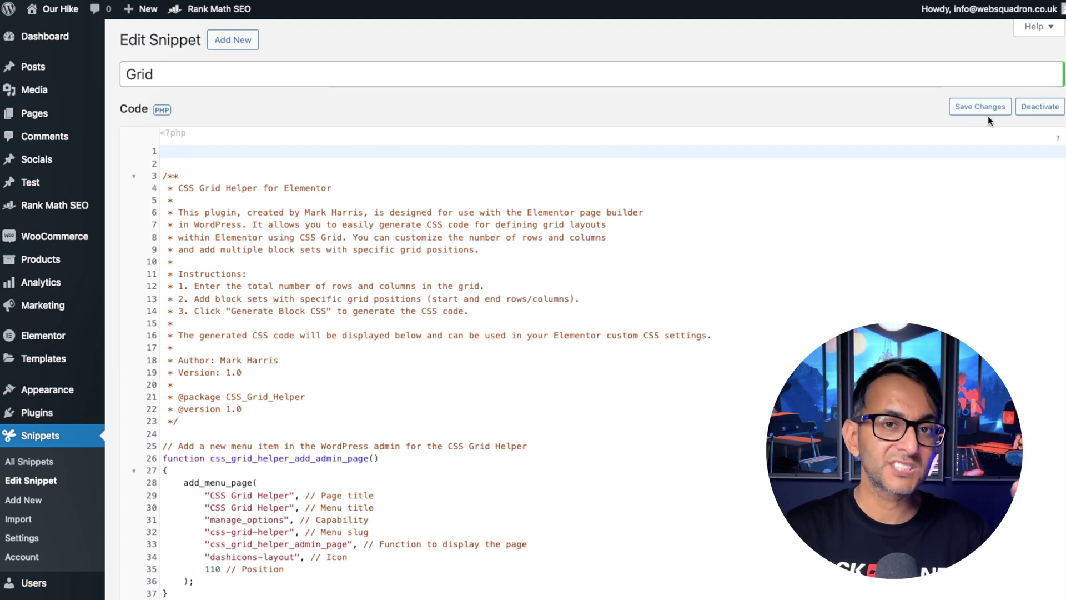
# Step: Look through the Grid snippet's code, then go to the CSS Grid Helper admin page
pyautogui.scroll(-10, 983, 121)
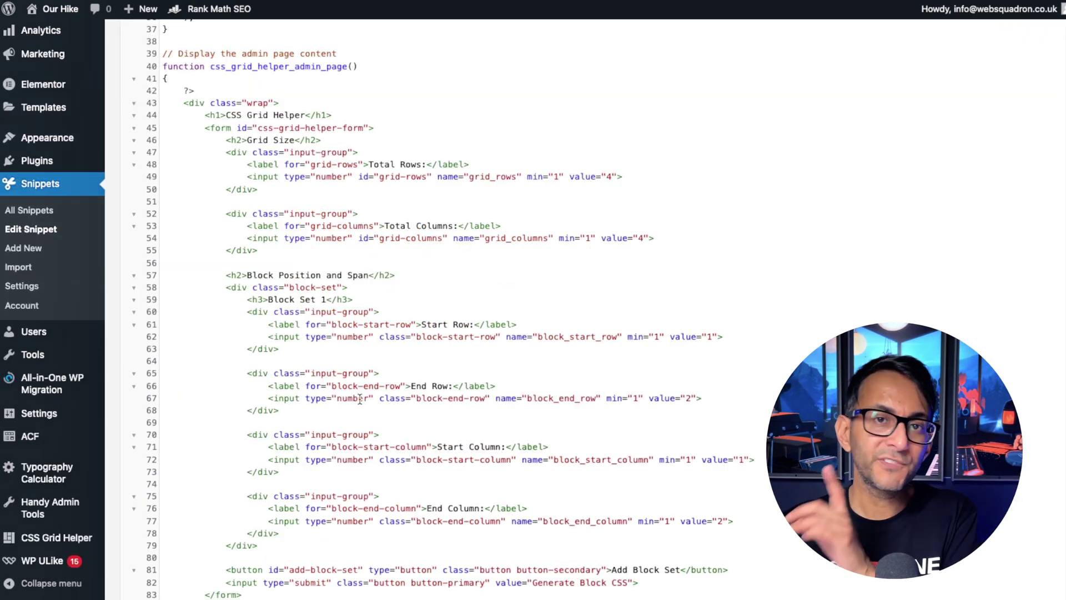
pyautogui.click(81, 538)
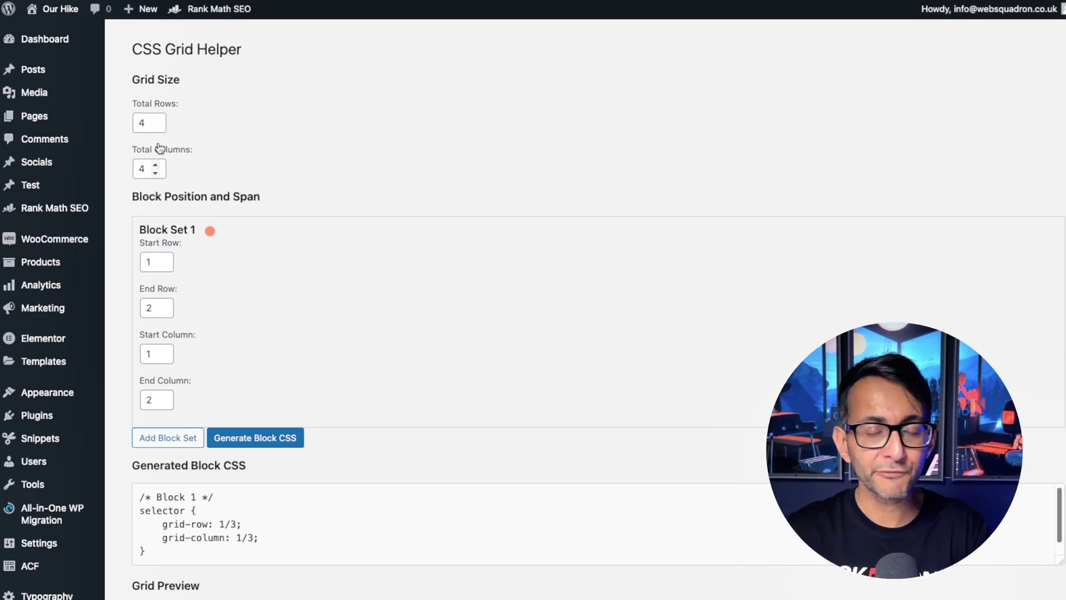
pyautogui.scroll(-3, 399, 239)
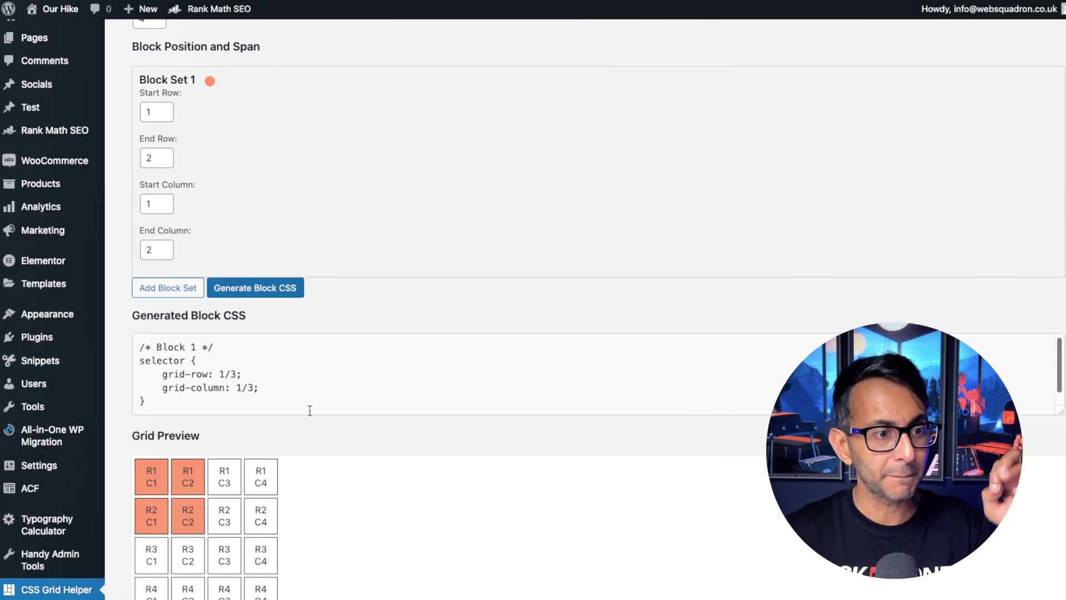
pyautogui.scroll(-2, 300, 403)
pyautogui.scroll(-3, 256, 527)
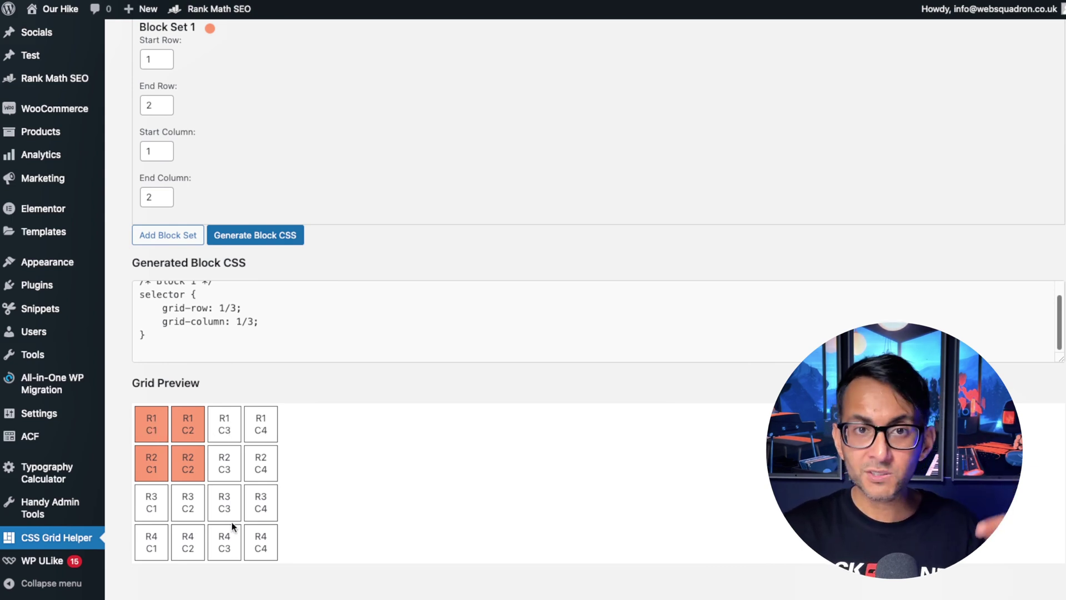
pyautogui.scroll(3, 232, 522)
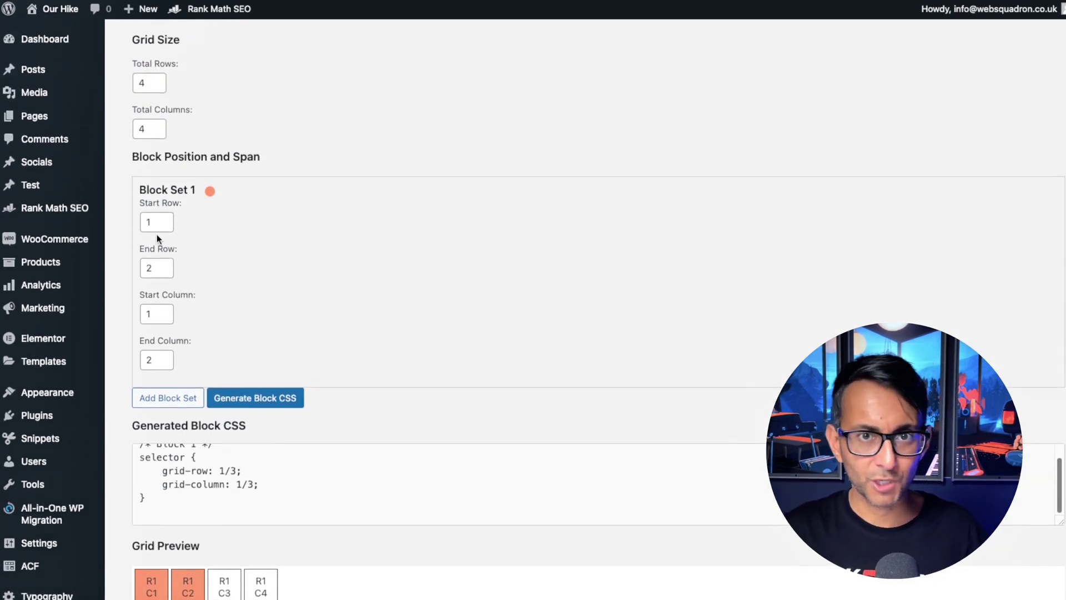
# Step: Set Block Set 1's end row and end column to 3 and generate its CSS (1/4, 1/4)
pyautogui.click(162, 264)
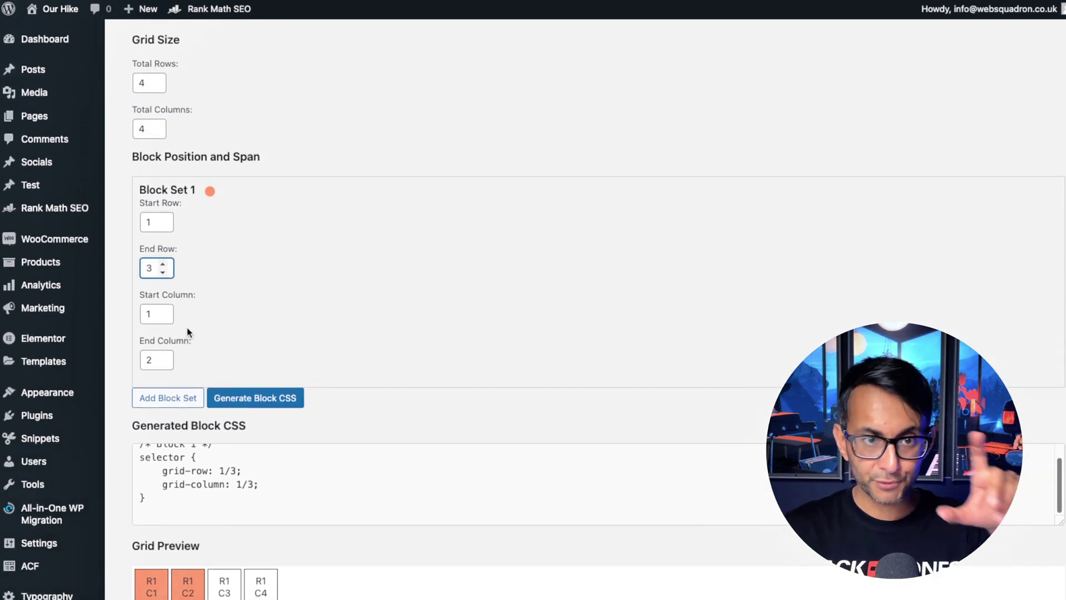
pyautogui.click(147, 359)
pyautogui.write('3')
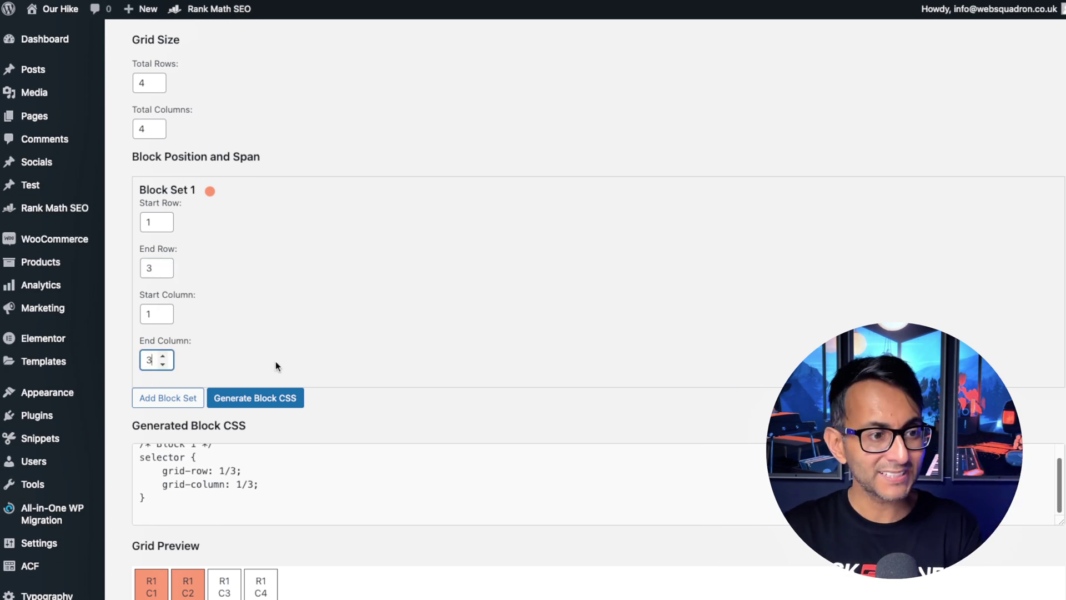
pyautogui.click(255, 398)
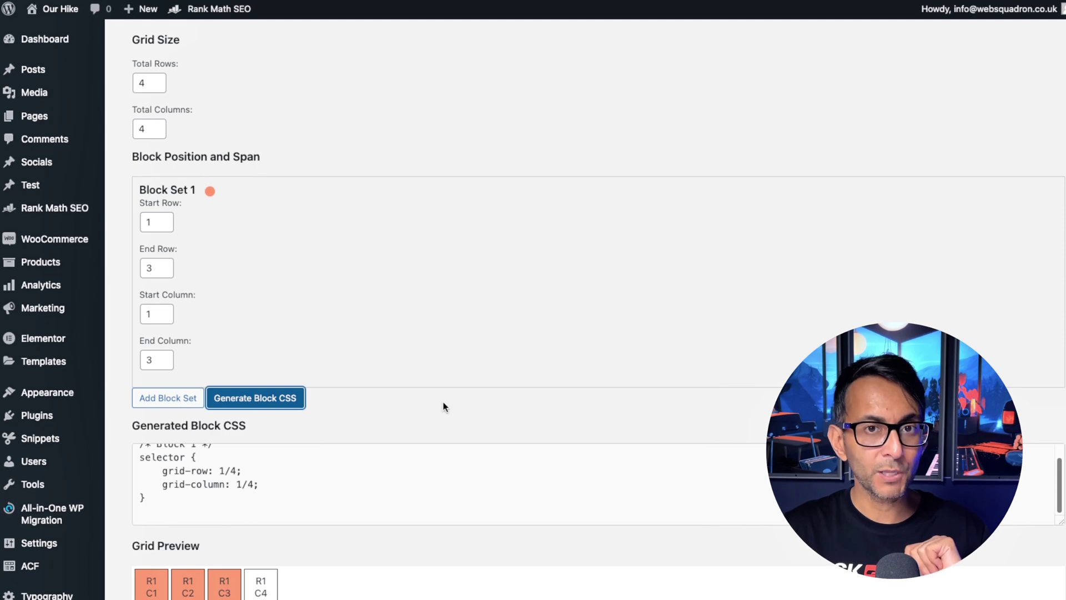
pyautogui.scroll(-2, 441, 404)
pyautogui.scroll(1, 252, 422)
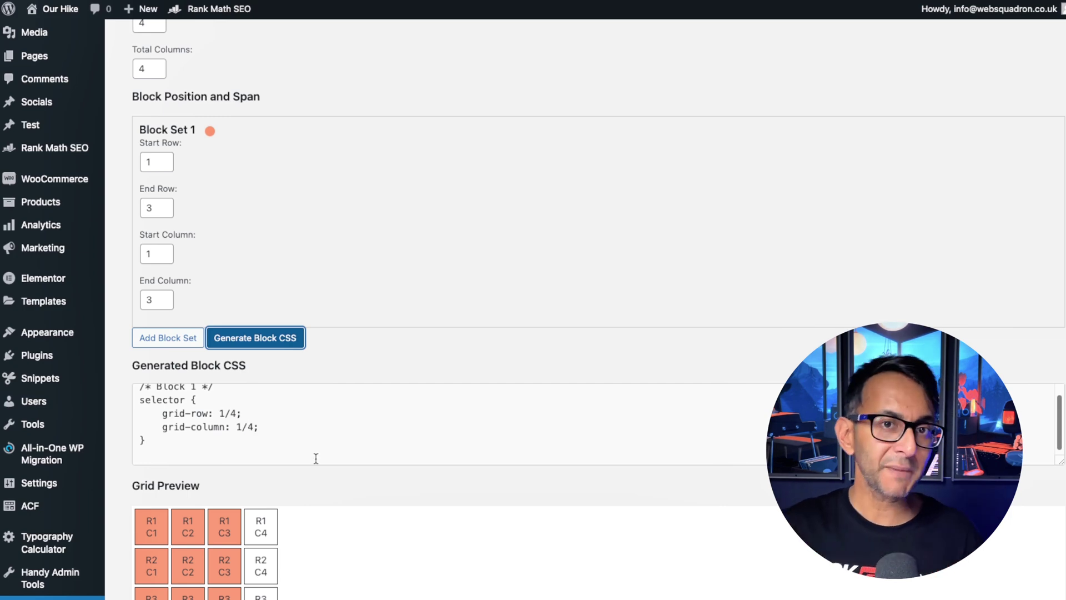
pyautogui.scroll(-1, 333, 488)
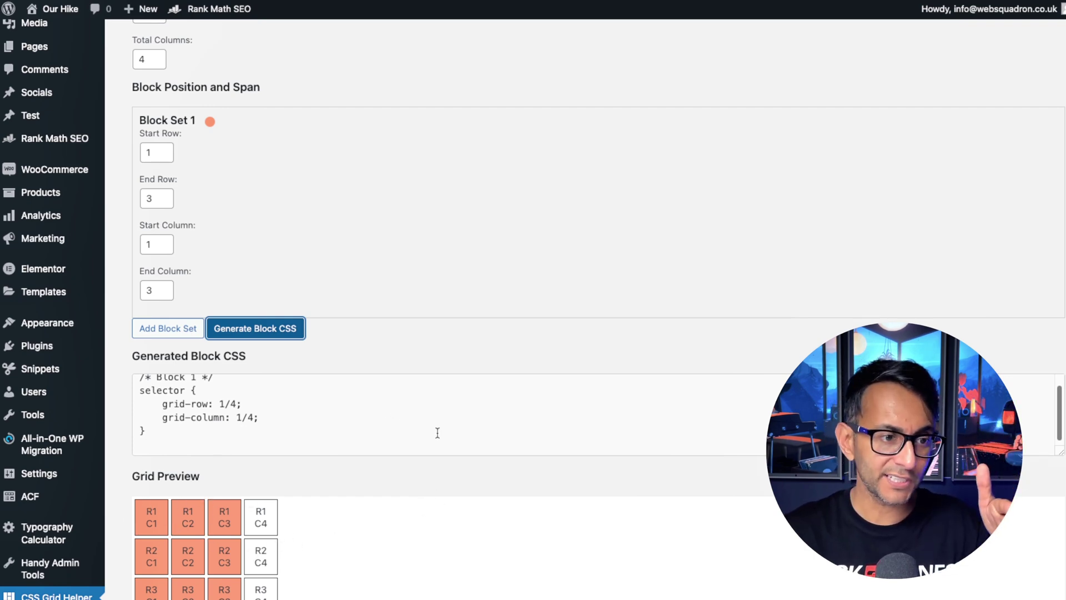
pyautogui.scroll(-1, 468, 431)
pyautogui.scroll(-3, 500, 470)
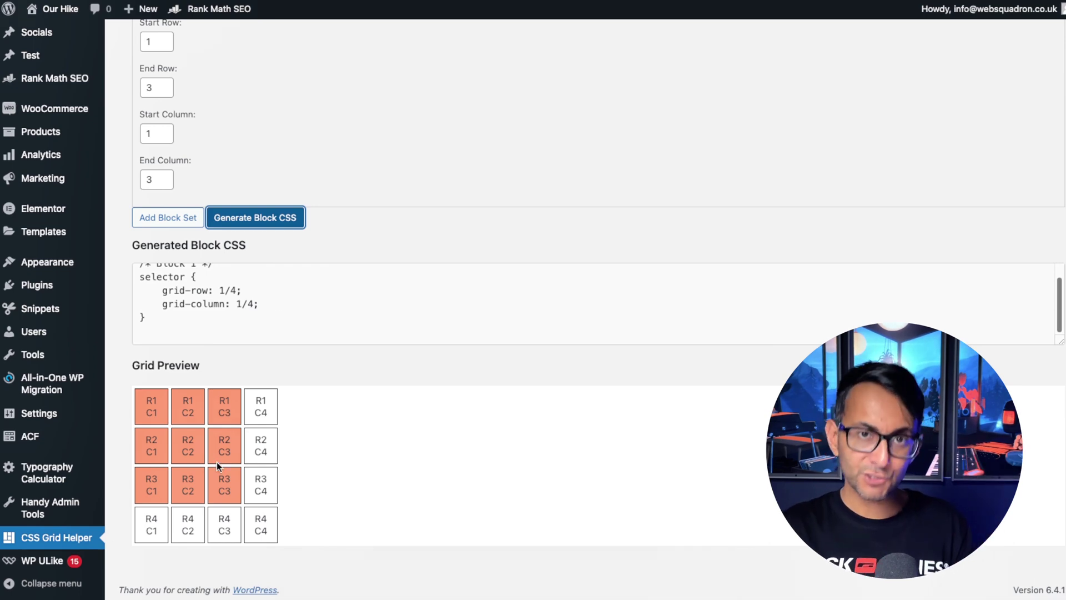
# Step: Add Block Set 2 with start row 1 and end row 3
pyautogui.click(173, 221)
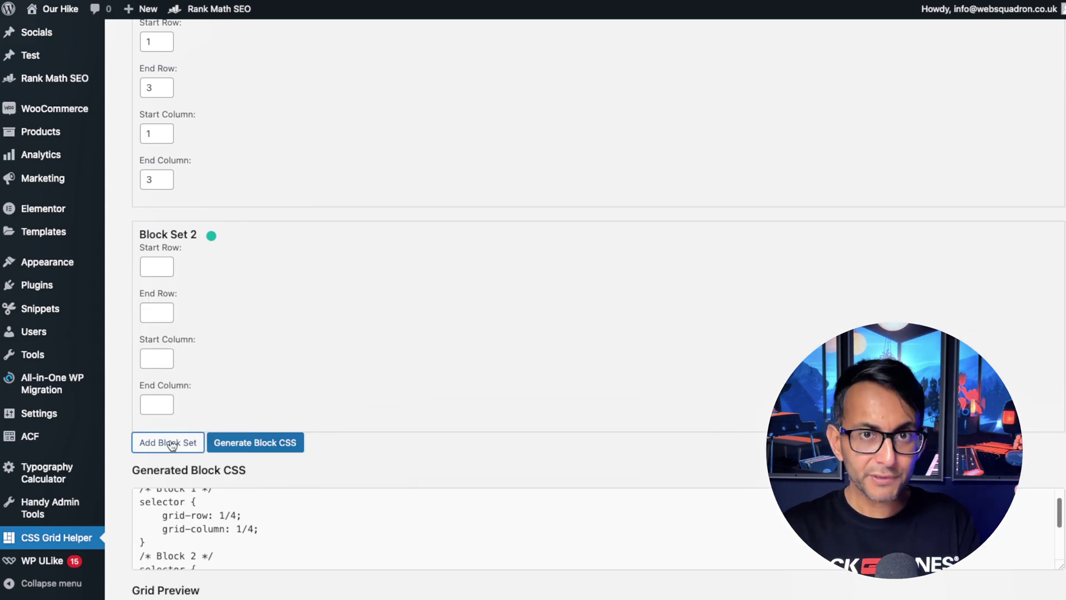
pyautogui.scroll(-3, 375, 379)
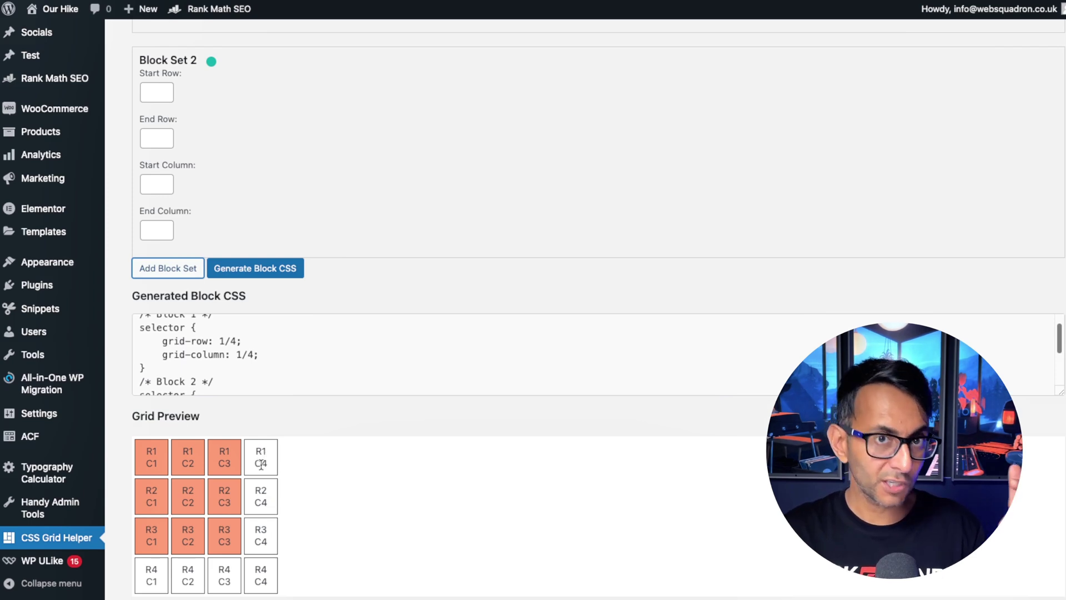
pyautogui.scroll(1, 174, 141)
pyautogui.click(155, 103)
pyautogui.write('1')
pyautogui.click(154, 151)
pyautogui.write('3')
# Step: Set Block Set 2's start and end column to 4 and generate its CSS (grid-column 4/5)
pyautogui.click(156, 194)
pyautogui.write('4')
pyautogui.click(156, 241)
pyautogui.write('4')
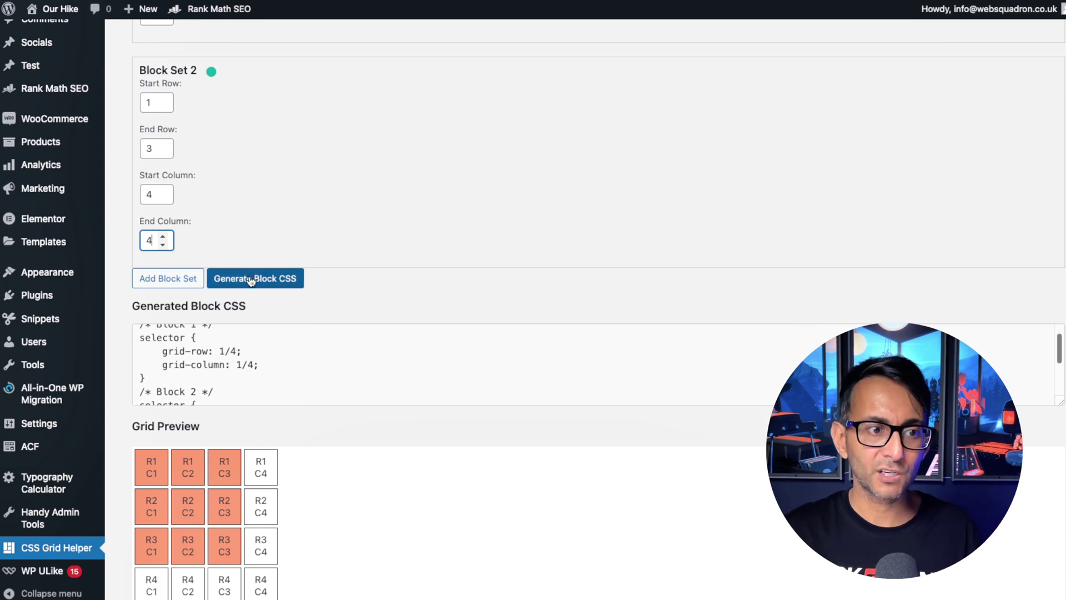
pyautogui.click(253, 281)
pyautogui.scroll(-2, 426, 452)
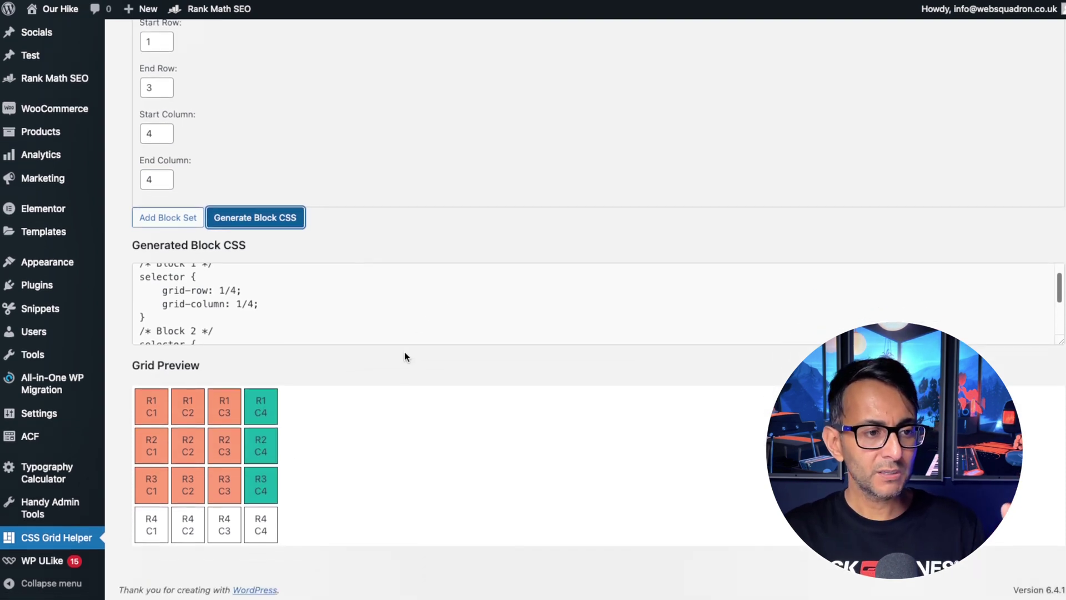
pyautogui.moveTo(1059, 286); pyautogui.dragTo(1060, 318)
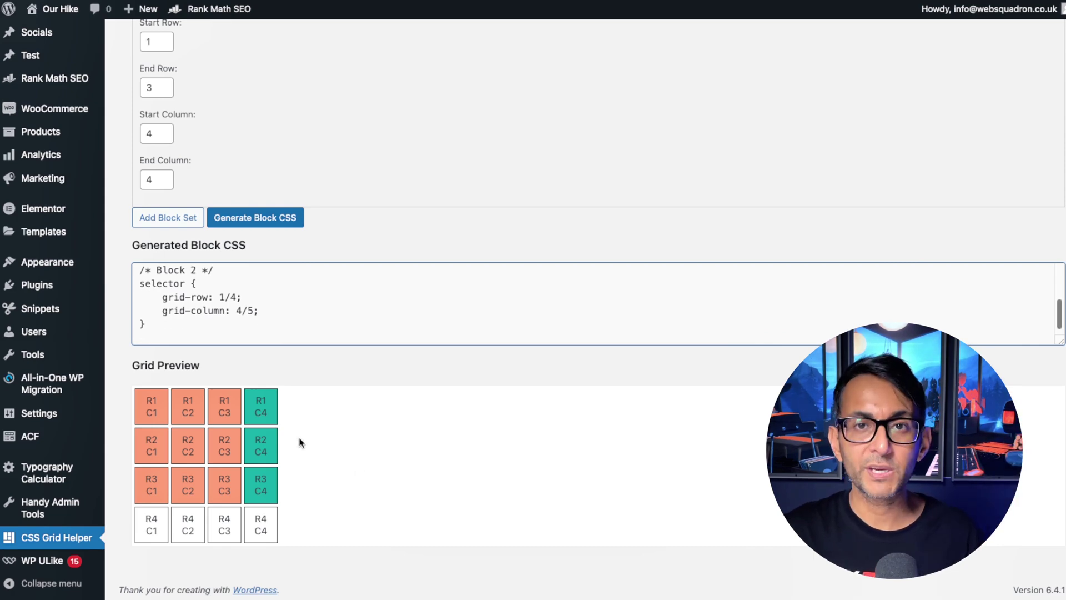
# Step: Add Block Set 3 with start row 4, end row 4, start column 1, end column 4
pyautogui.click(178, 217)
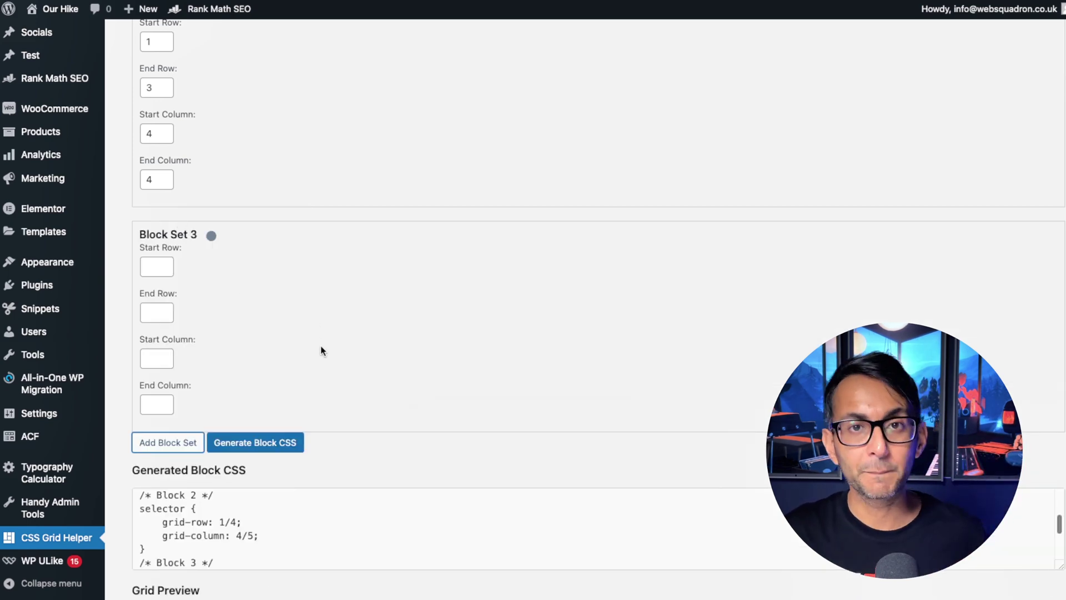
pyautogui.scroll(-3, 379, 421)
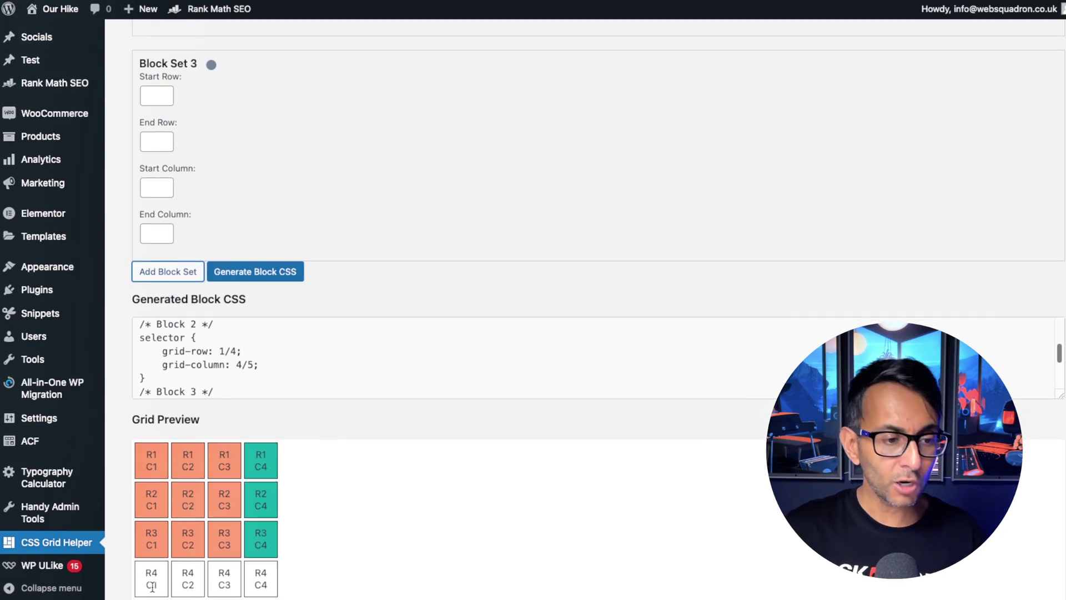
pyautogui.click(147, 96)
pyautogui.write('4')
pyautogui.click(150, 141)
pyautogui.write('4')
pyautogui.click(150, 188)
pyautogui.write('1')
pyautogui.click(151, 238)
pyautogui.write('4')
# Step: Generate the CSS for all three blocks and select the full output for copying
pyautogui.click(260, 273)
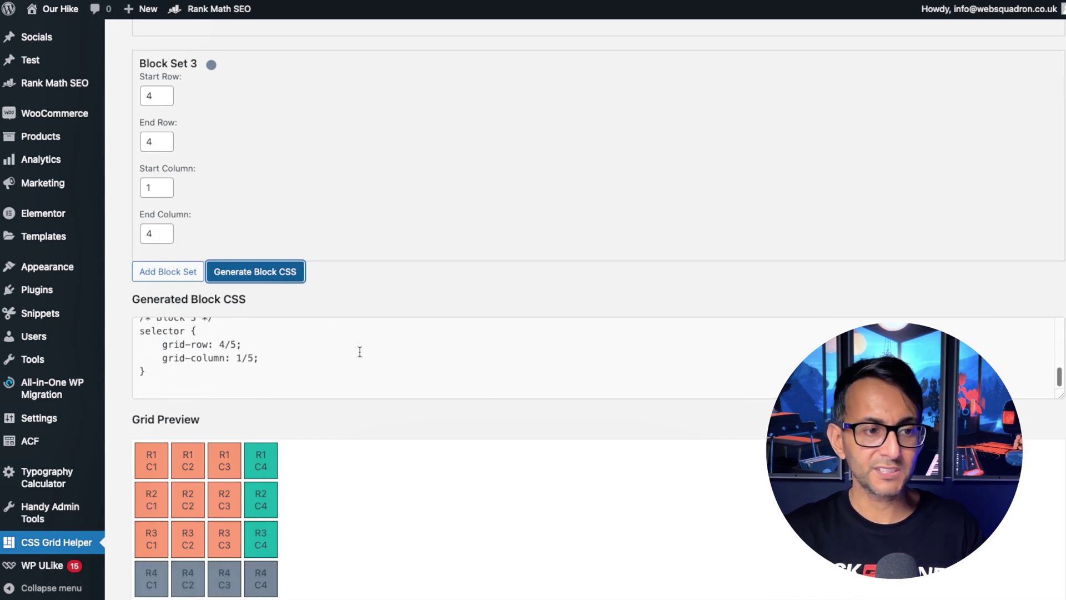
pyautogui.moveTo(1060, 397); pyautogui.dragTo(1060, 476)
pyautogui.moveTo(742, 469); pyautogui.dragTo(115, 305)
pyautogui.hotkey('ctrl', 'c')
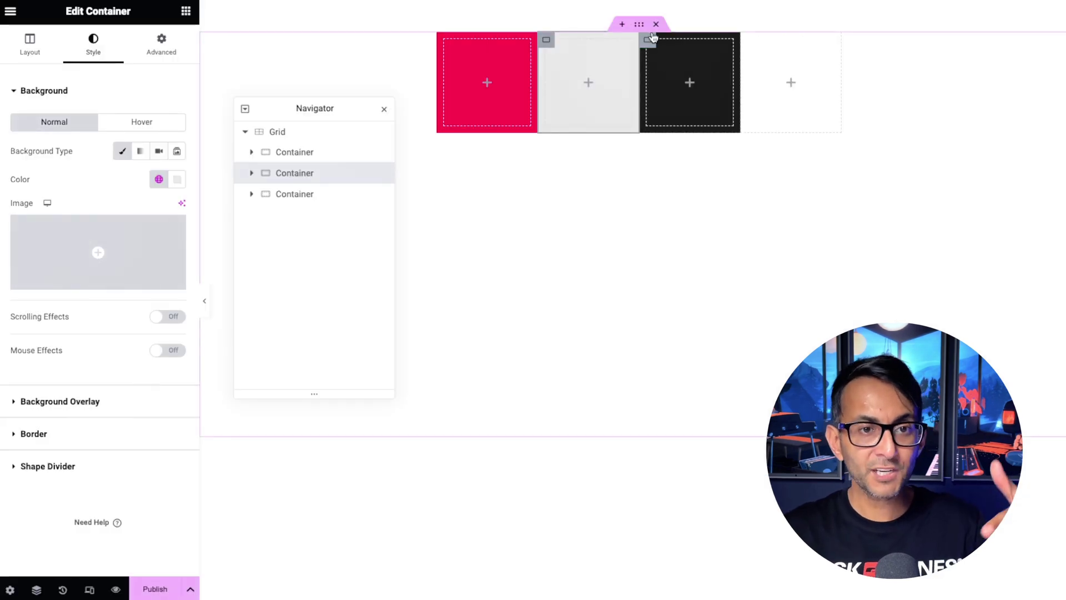
# Step: Paste the generated block CSS into the grid's Advanced Custom CSS field
pyautogui.click(639, 24)
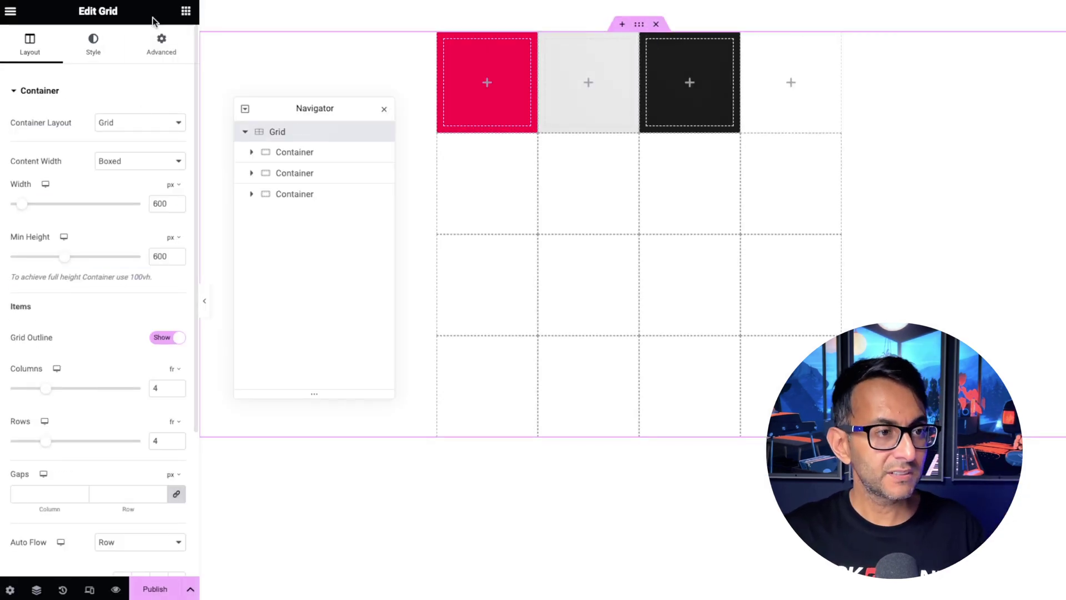
pyautogui.click(161, 43)
pyautogui.scroll(-3, 100, 333)
pyautogui.click(74, 476)
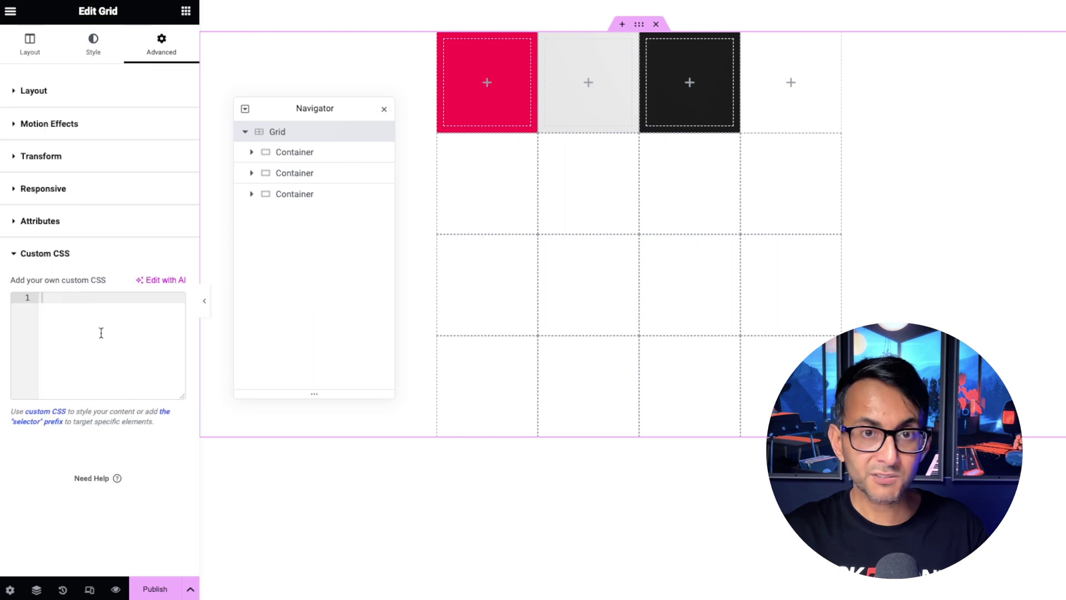
pyautogui.hotkey('ctrl', 'v')
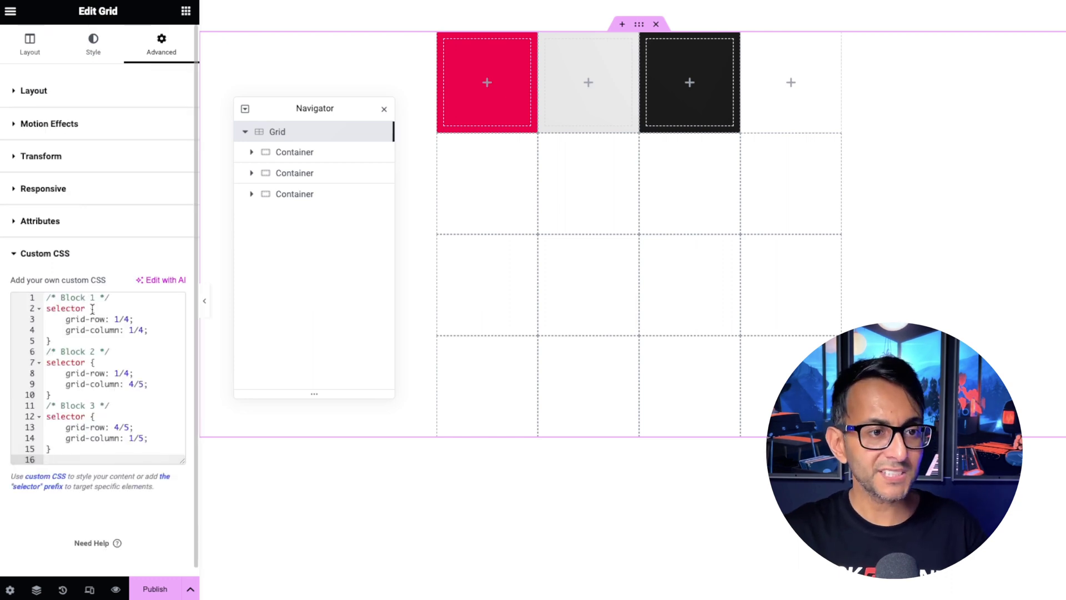
# Step: Replace the three 'selector' words with .c1, .c2 and .c3
pyautogui.doubleClick(53, 309)
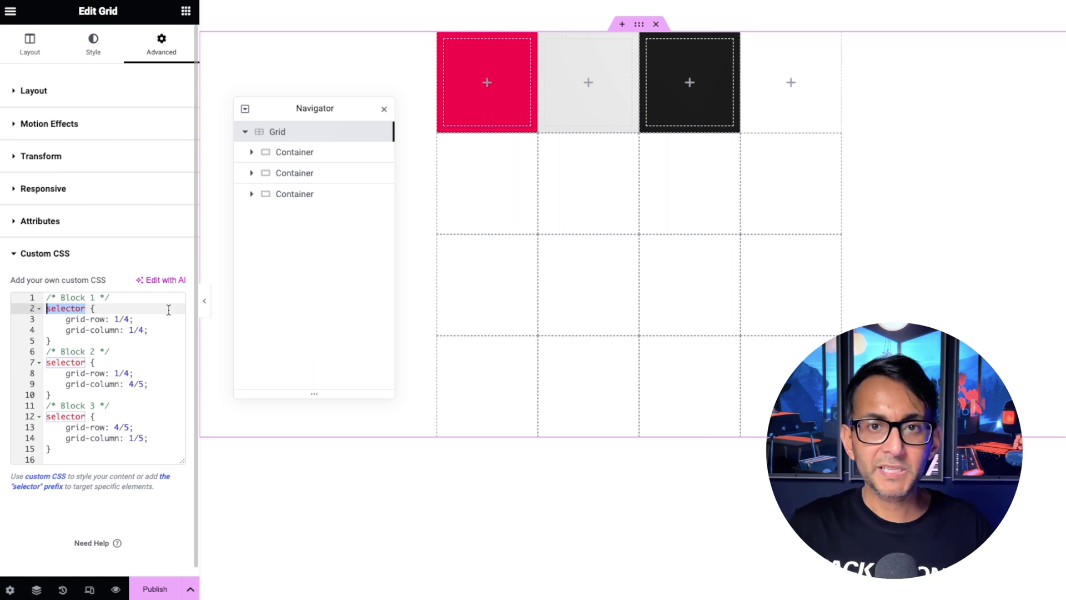
pyautogui.write('.c1')
pyautogui.doubleClick(65, 362)
pyautogui.write('.c2')
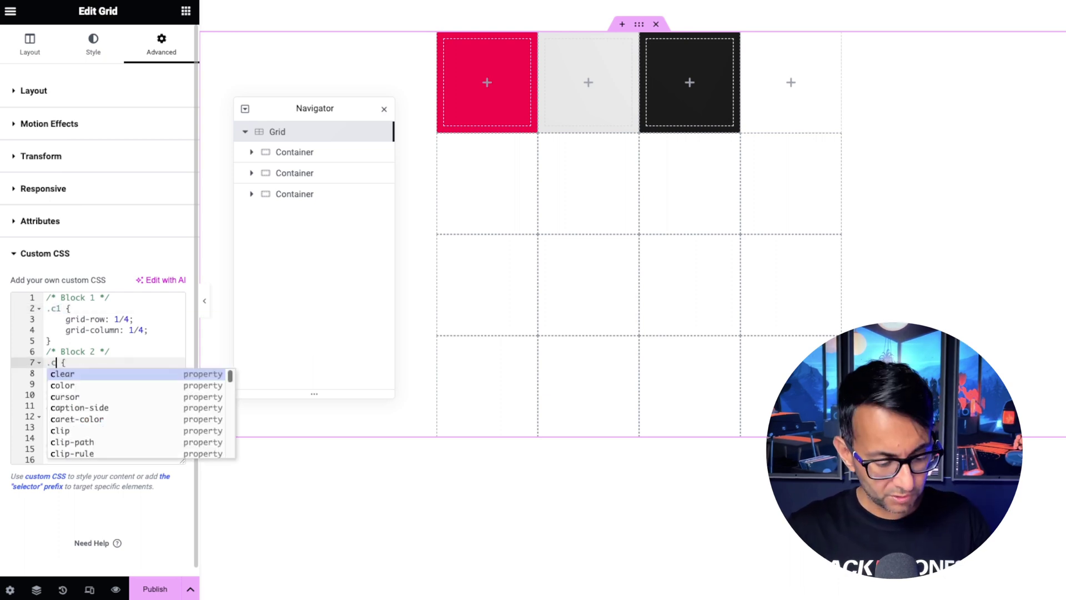
pyautogui.doubleClick(57, 417)
pyautogui.write('.c3 {')
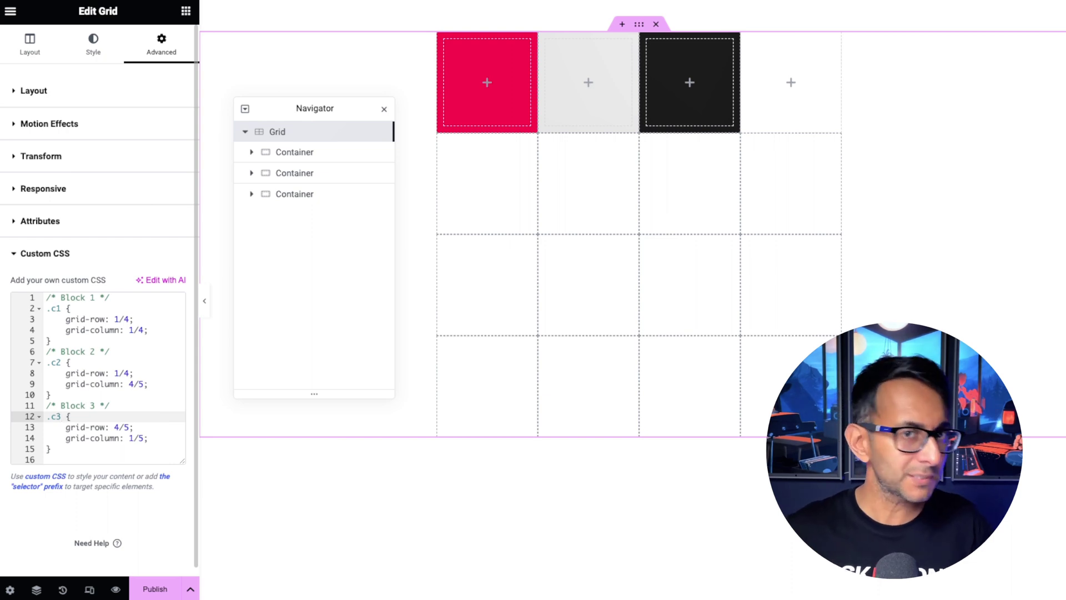
# Step: Give the first, pink container the CSS class c1, then select the second and third containers
pyautogui.click(297, 157)
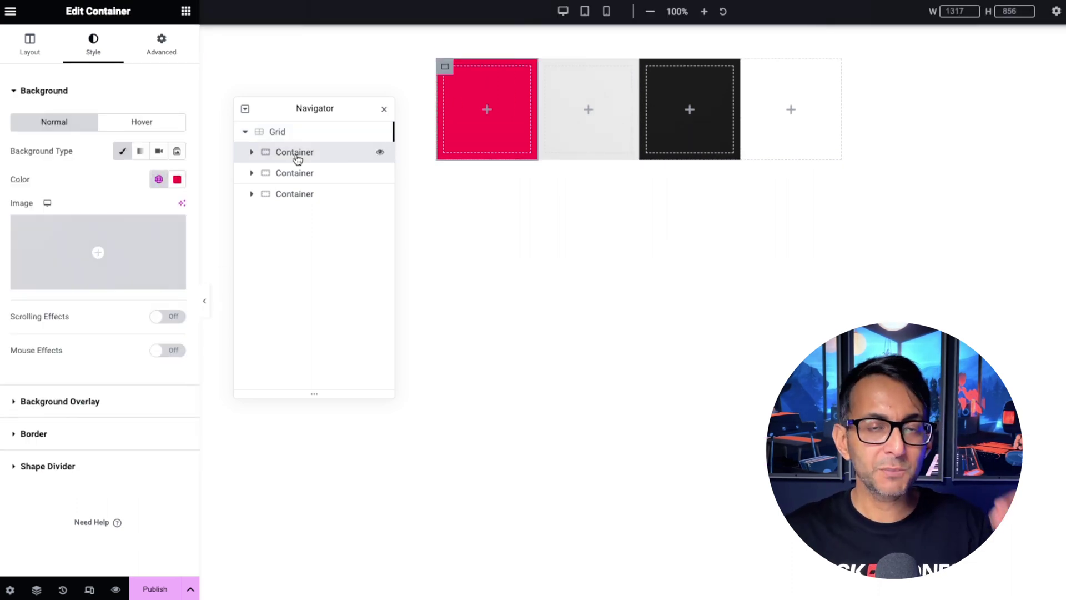
pyautogui.click(159, 44)
pyautogui.click(123, 450)
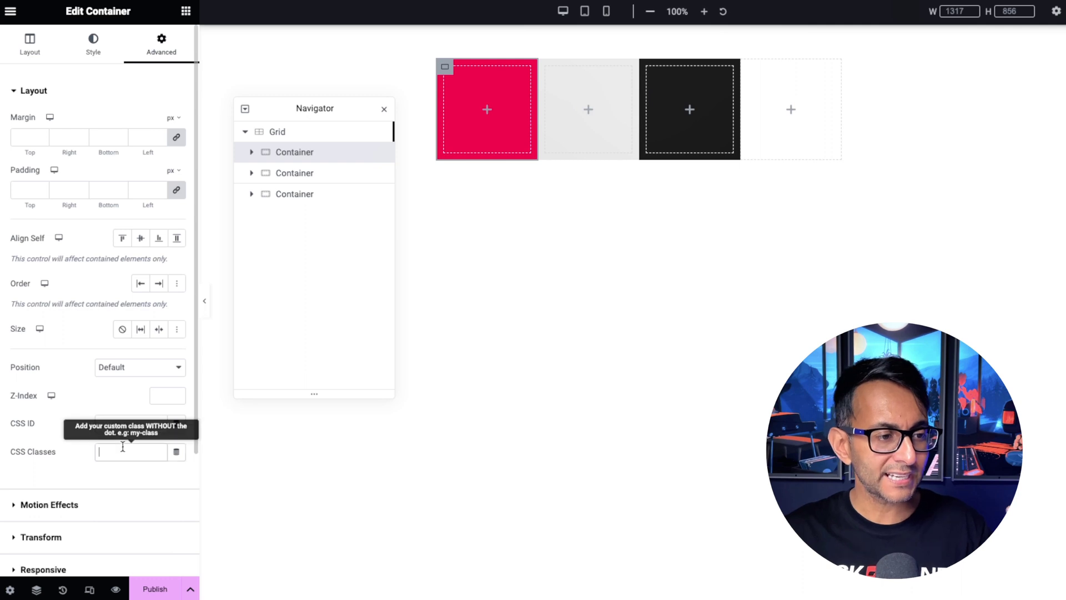
pyautogui.write('c1')
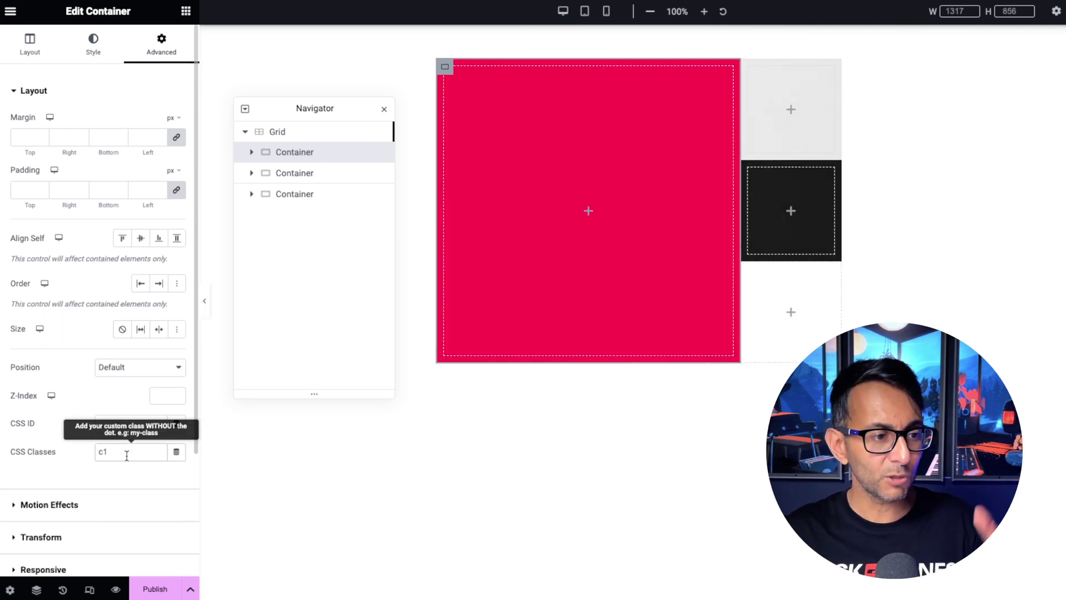
pyautogui.click(289, 182)
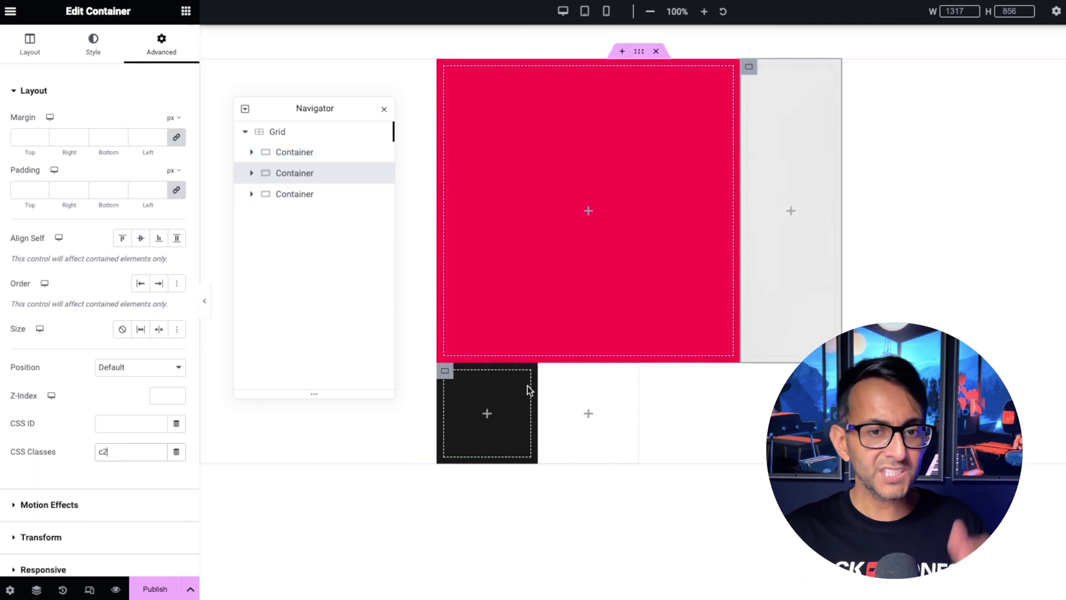
pyautogui.click(300, 196)
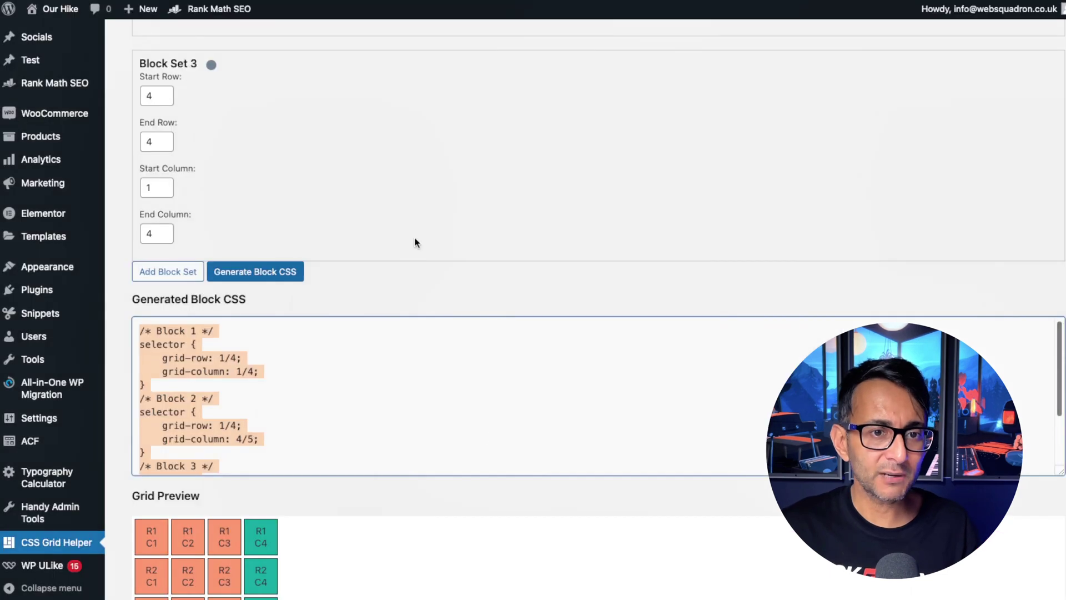
# Step: Scroll through the Generated Block CSS and deselect the text
pyautogui.scroll(-5, 415, 243)
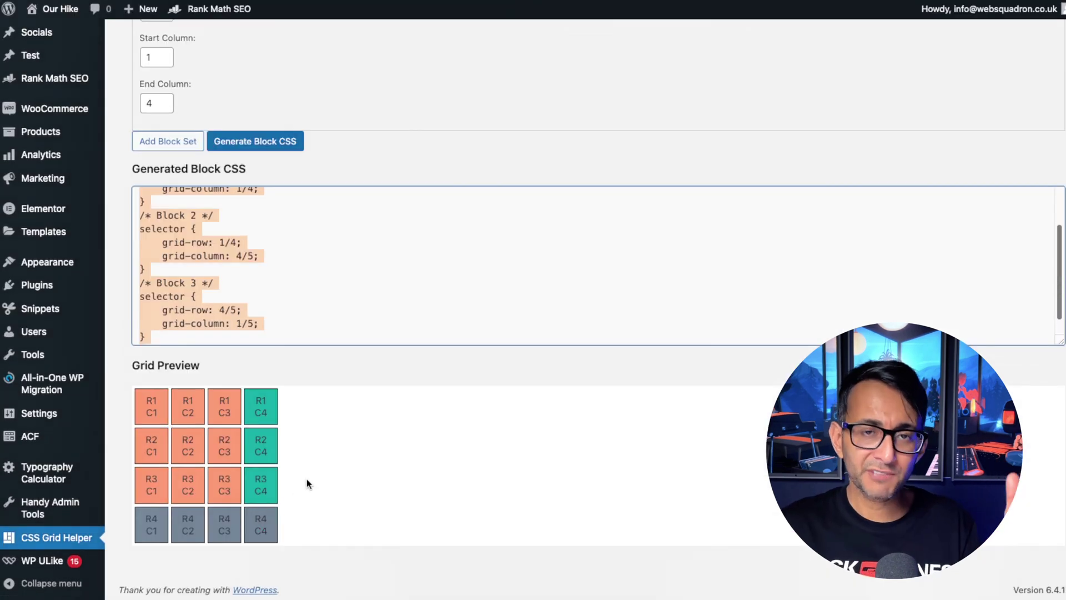
pyautogui.click(325, 263)
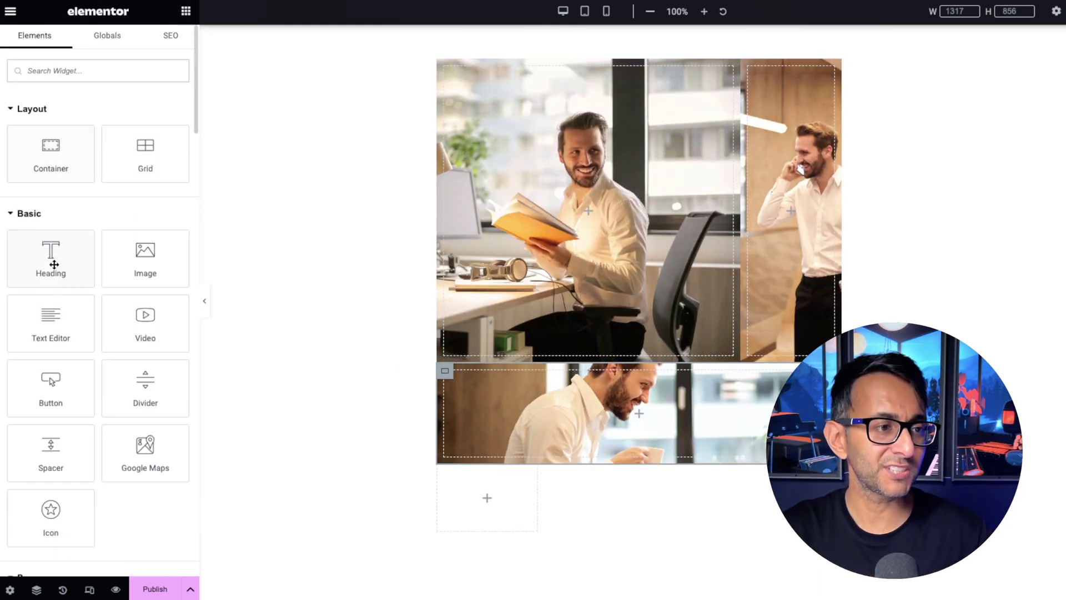
# Step: Drag a Heading widget into the office photo container
pyautogui.moveTo(48, 283); pyautogui.dragTo(508, 240)
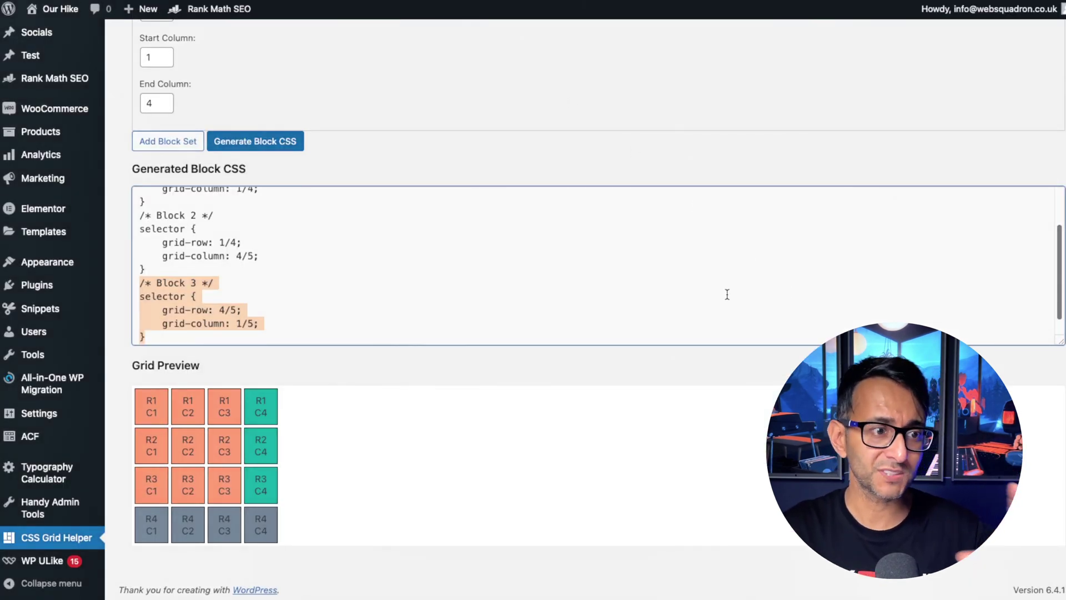
# Step: Under Grid Size, set Total Rows to 10 and Total Columns to 10, then review the Grid Preview
pyautogui.scroll(10, 314, 292)
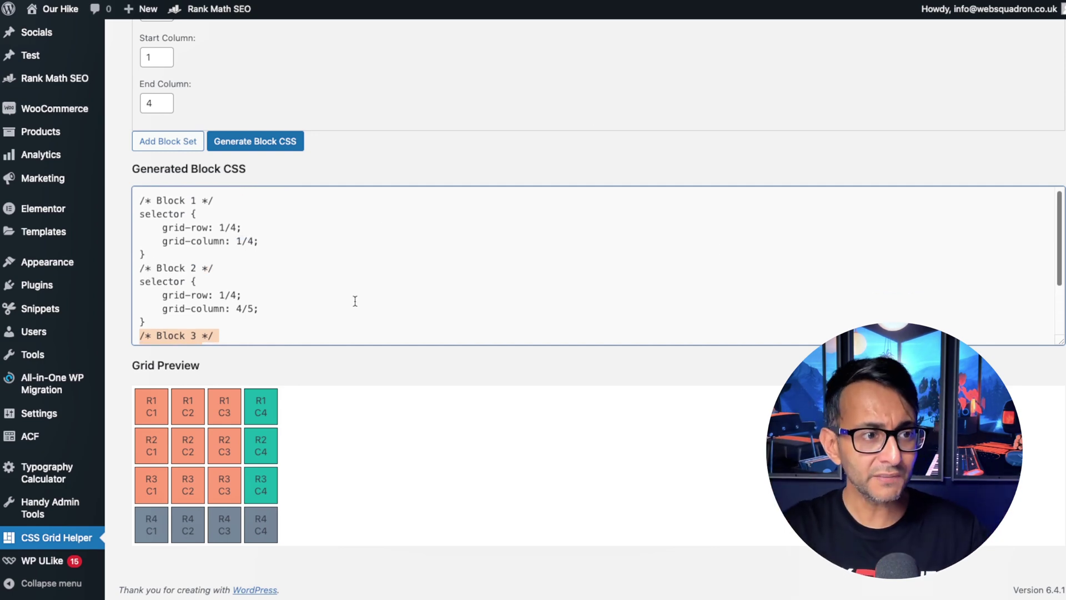
pyautogui.scroll(3, 435, 252)
pyautogui.scroll(-3, 435, 252)
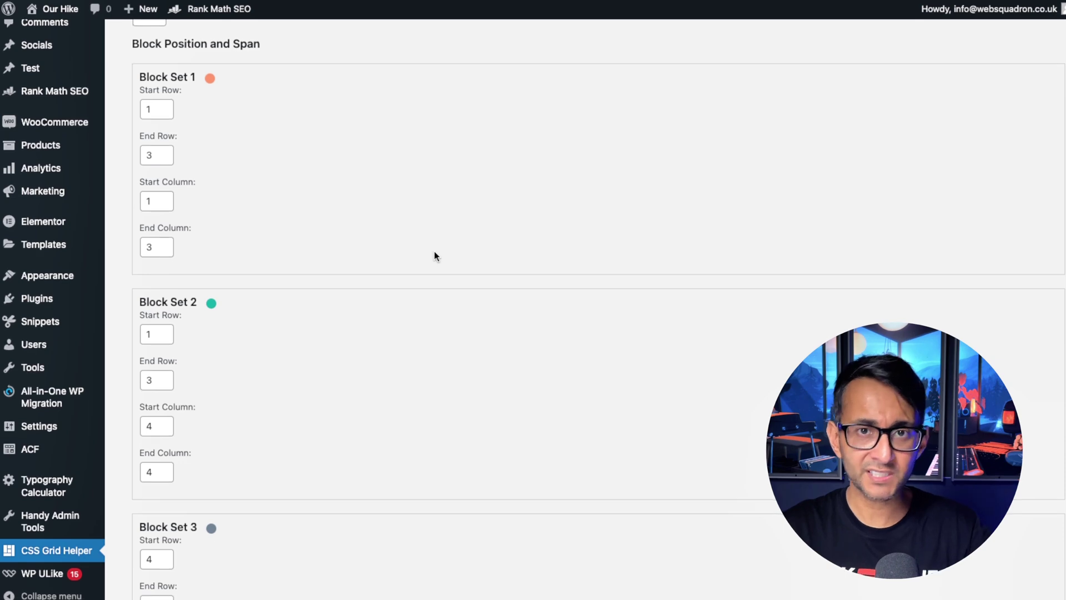
pyautogui.scroll(-7, 434, 252)
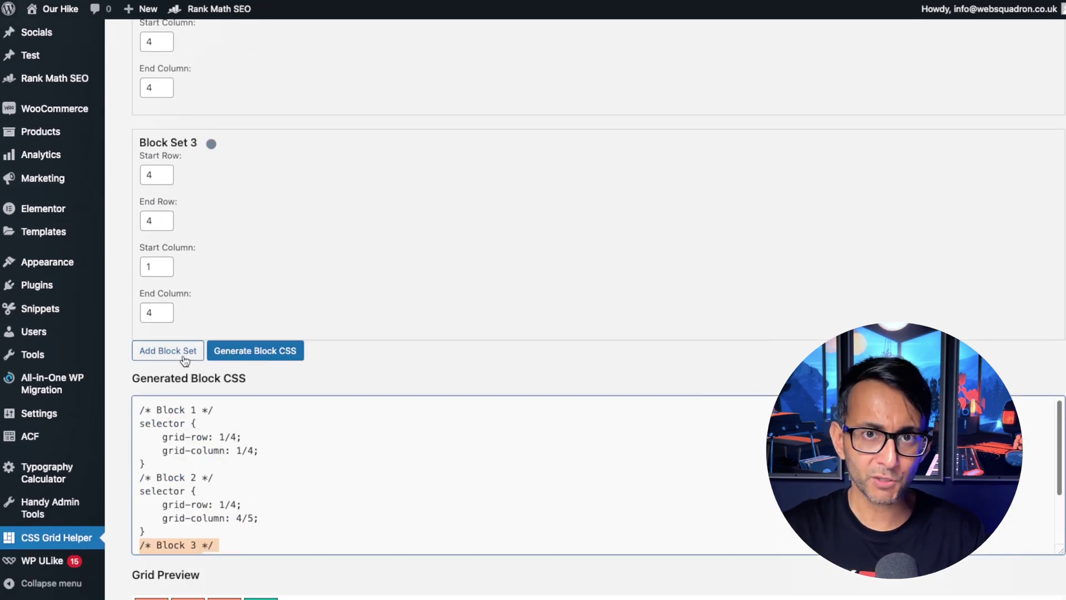
pyautogui.scroll(-3, 328, 447)
pyautogui.scroll(-3, 493, 300)
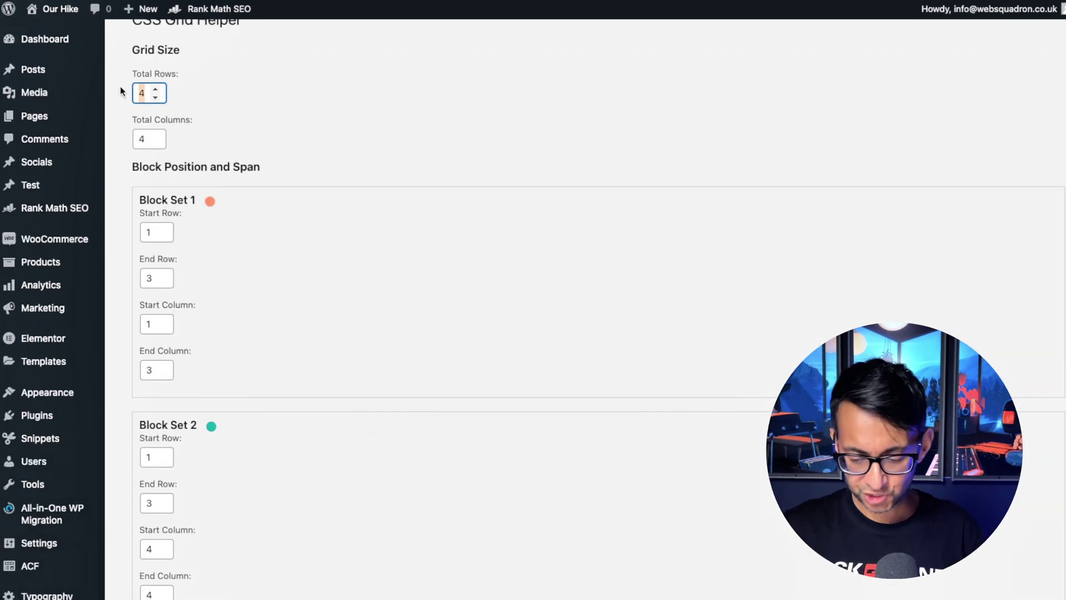
pyautogui.write('10')
pyautogui.press('Tab')
pyautogui.write('10')
pyautogui.scroll(-15, 625, 395)
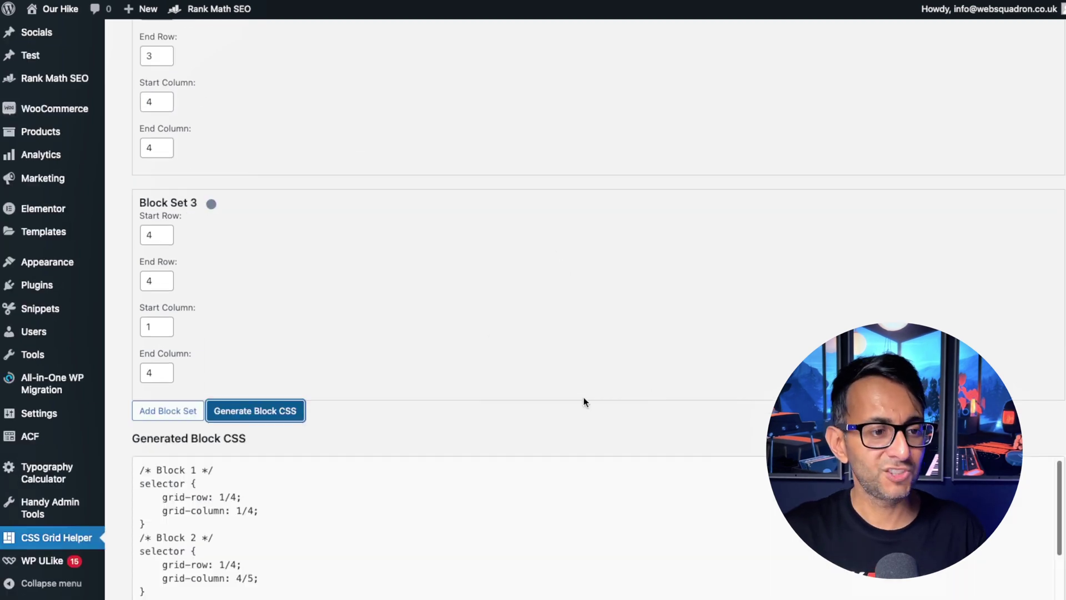